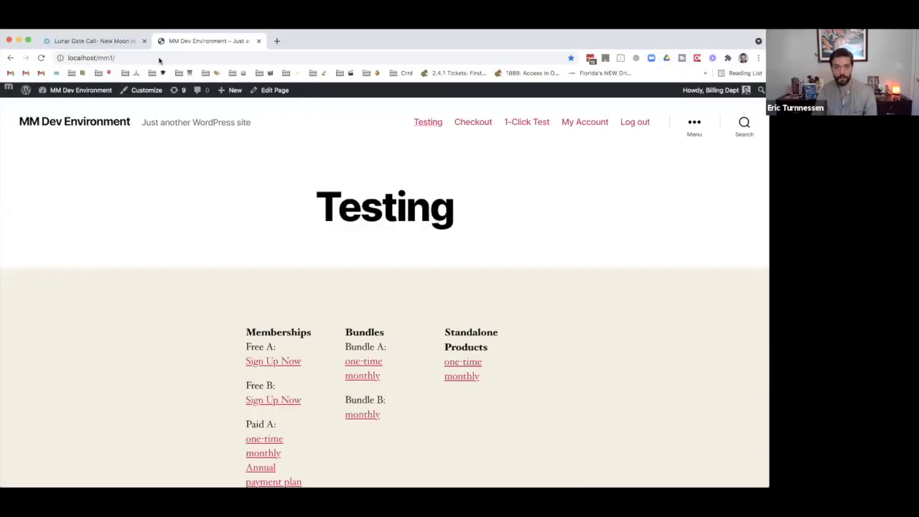
Step: Go to the MemberMouse admin area, then open the Posts list of published posts
mouse_move(11, 88)
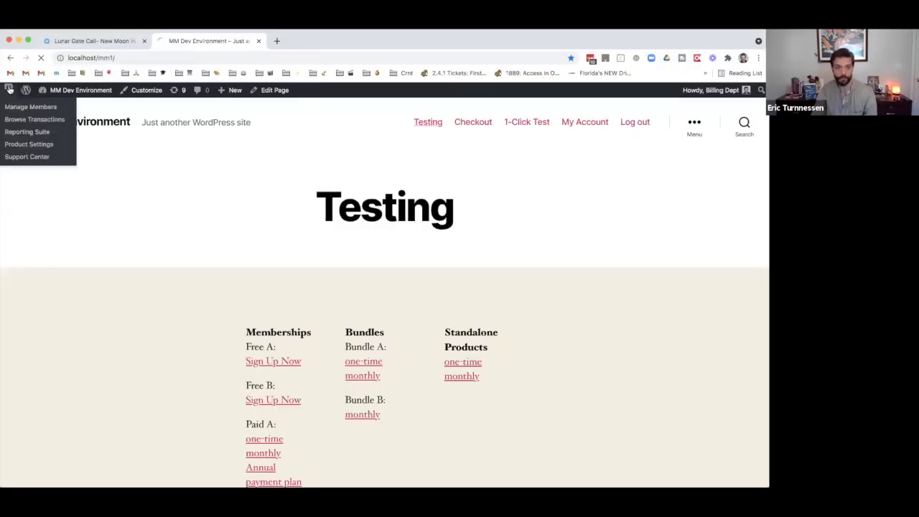
left_click(16, 107)
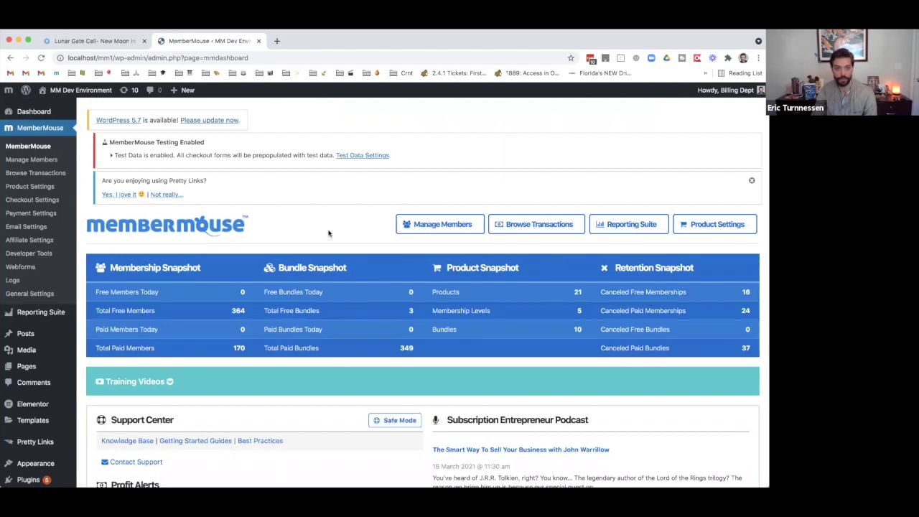
left_click(28, 335)
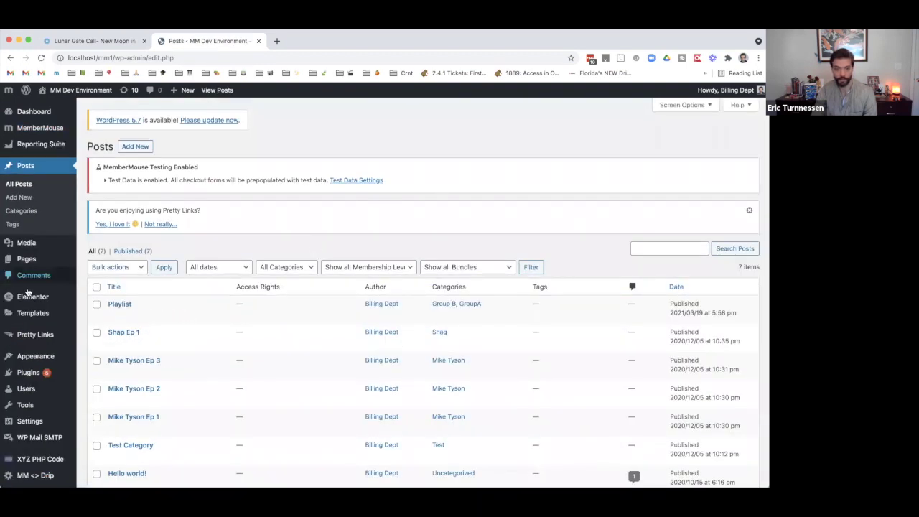
mouse_move(133, 330)
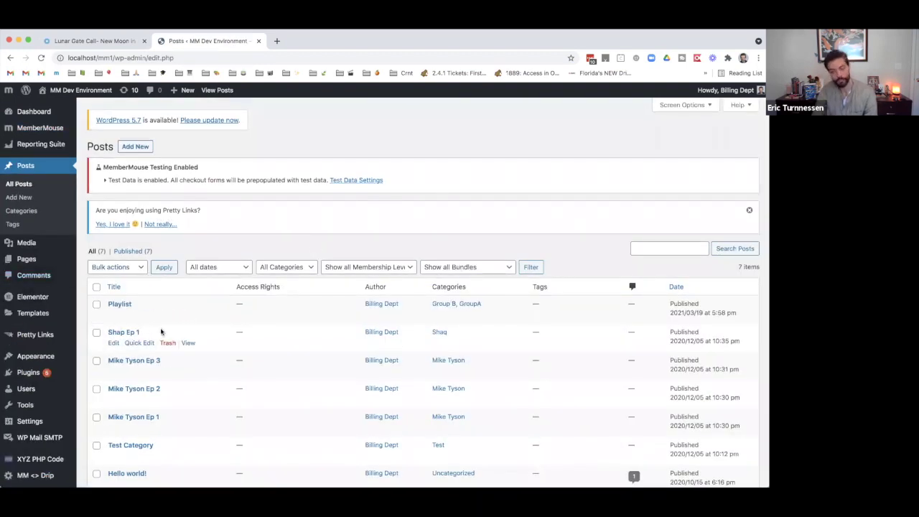
Step: Start a new post titled 'Single Post' with the body 'Protected content'
left_click(134, 146)
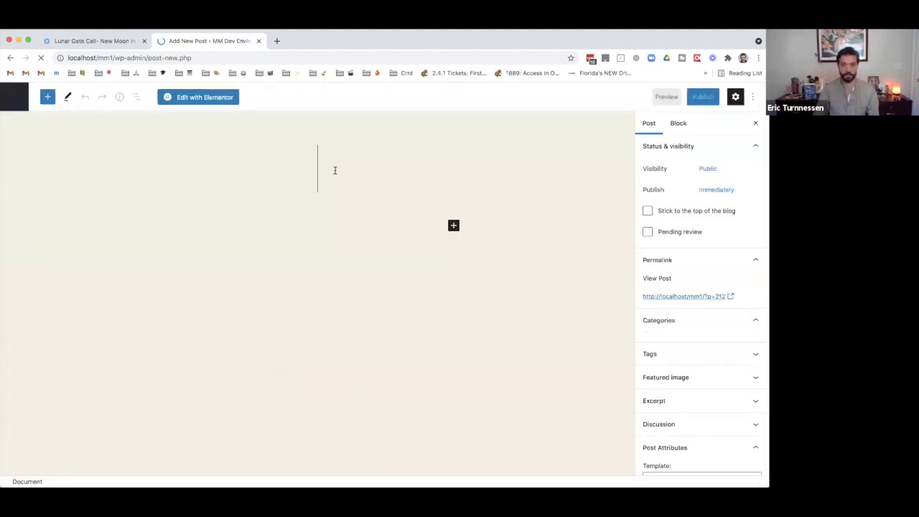
type("Singl")
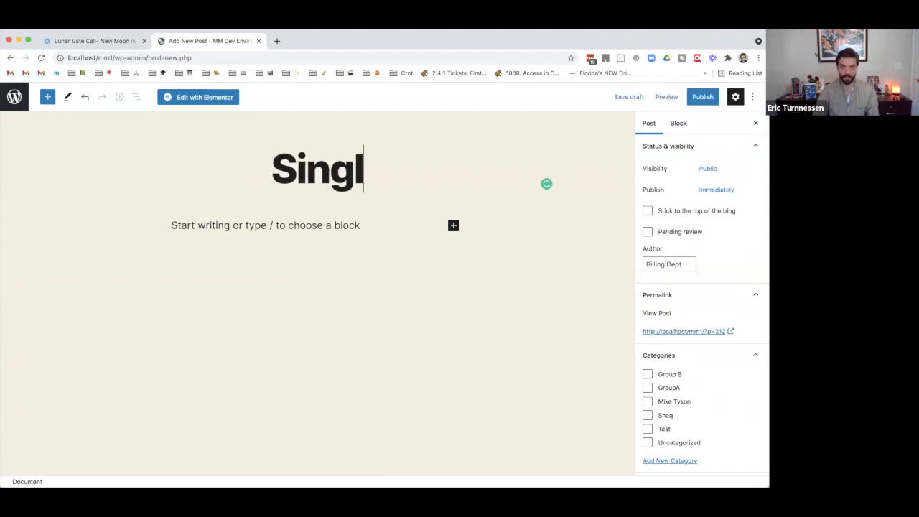
type("e POst")
key("BackSpace")
key("BackSpace")
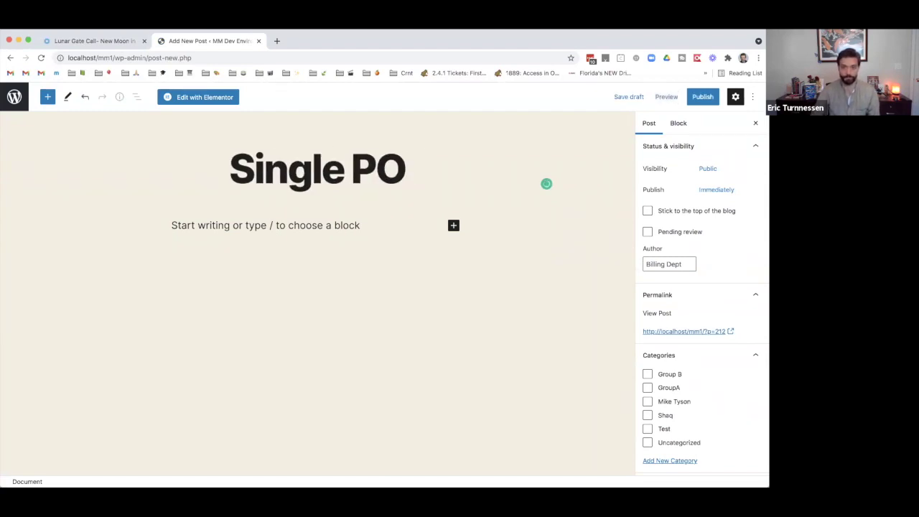
key("BackSpace")
type("ost")
left_click(279, 226)
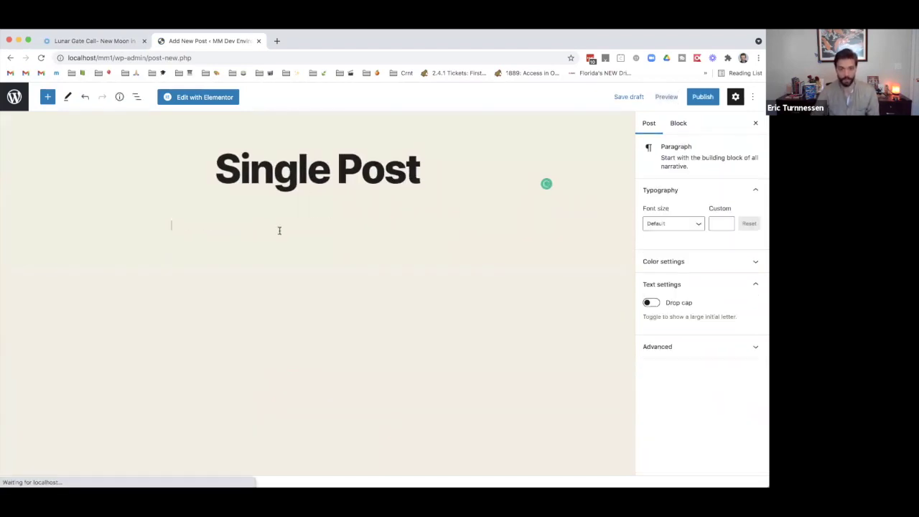
type("Protecte")
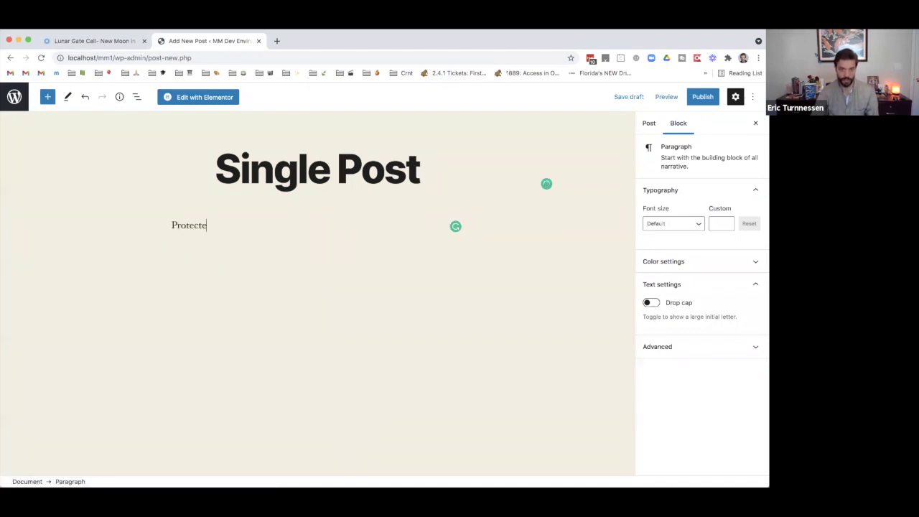
type("d content")
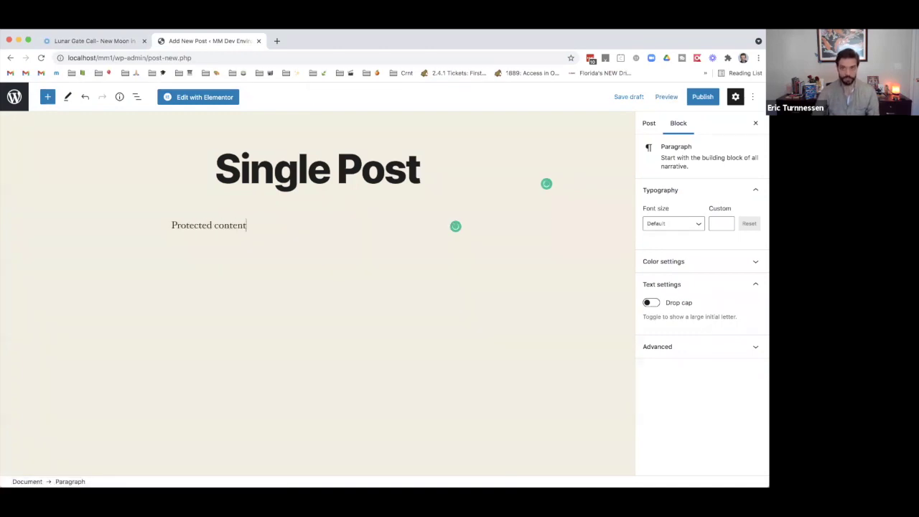
Step: Publish the post and copy its web address
left_click(705, 95)
left_click(678, 97)
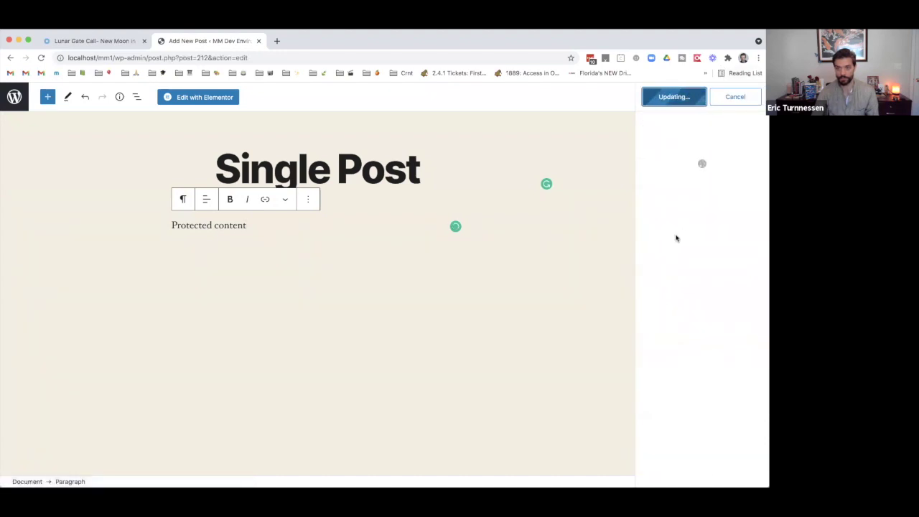
left_click(706, 178)
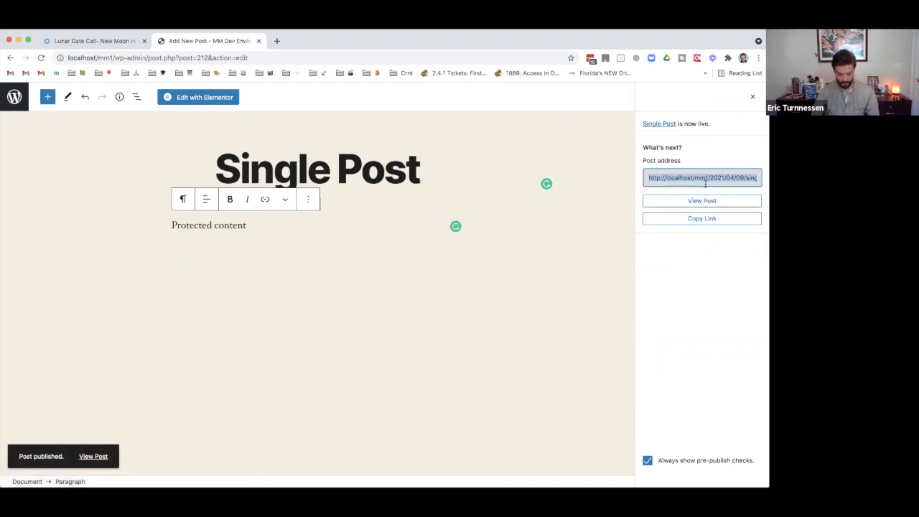
key("super+Tab")
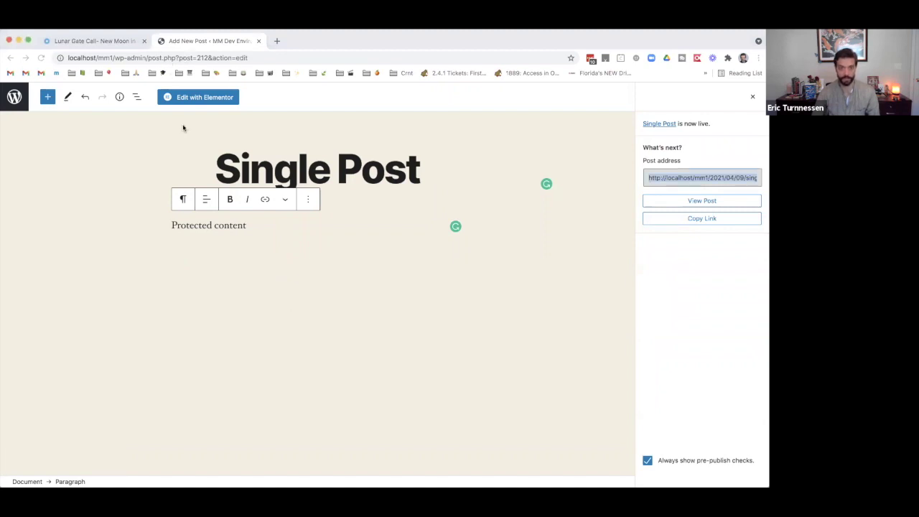
Step: In MemberMouse Product Settings, review the existing bundles, then return to the Products list
left_click(10, 57)
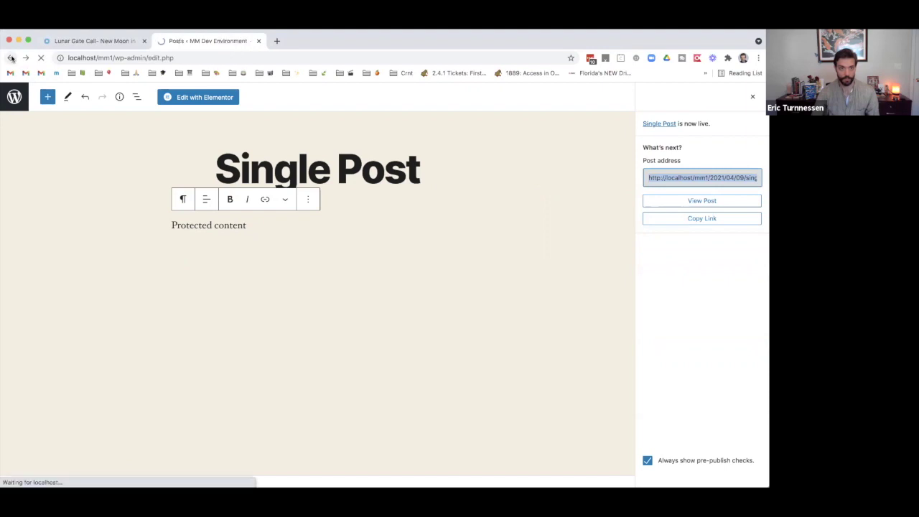
mouse_move(35, 133)
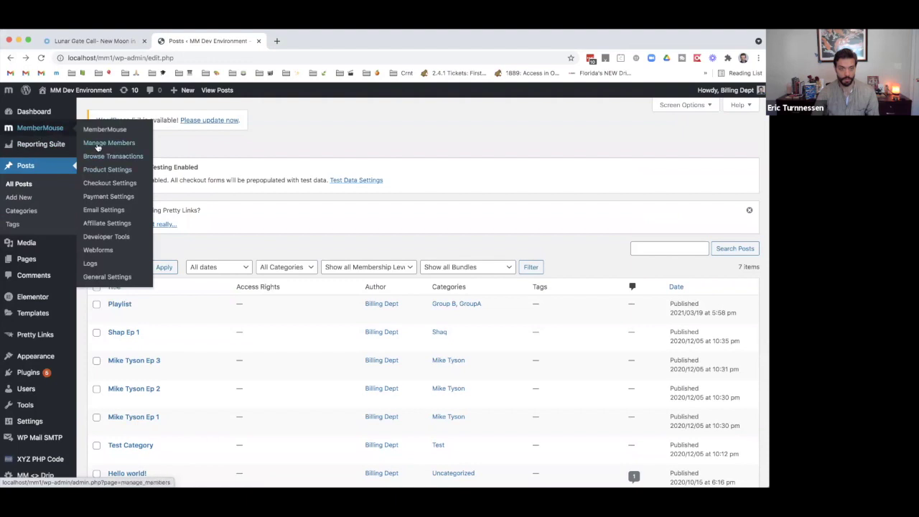
left_click(111, 171)
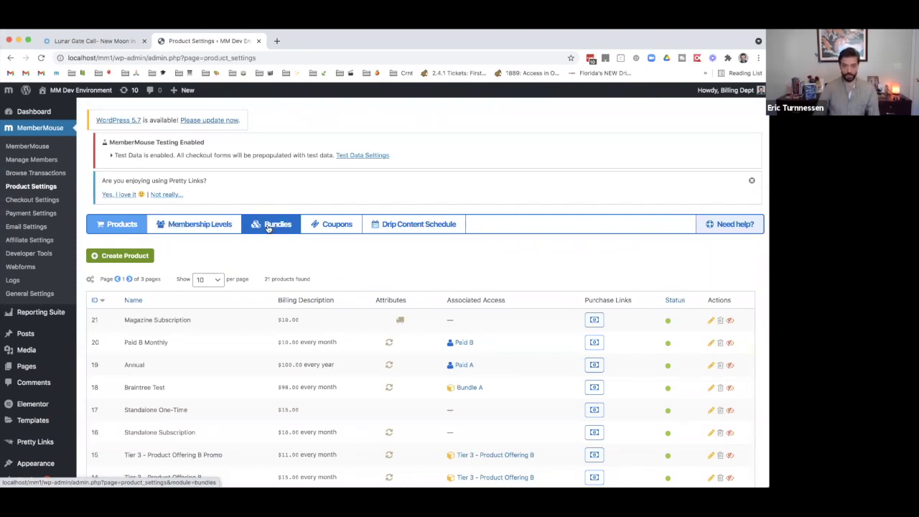
left_click(268, 228)
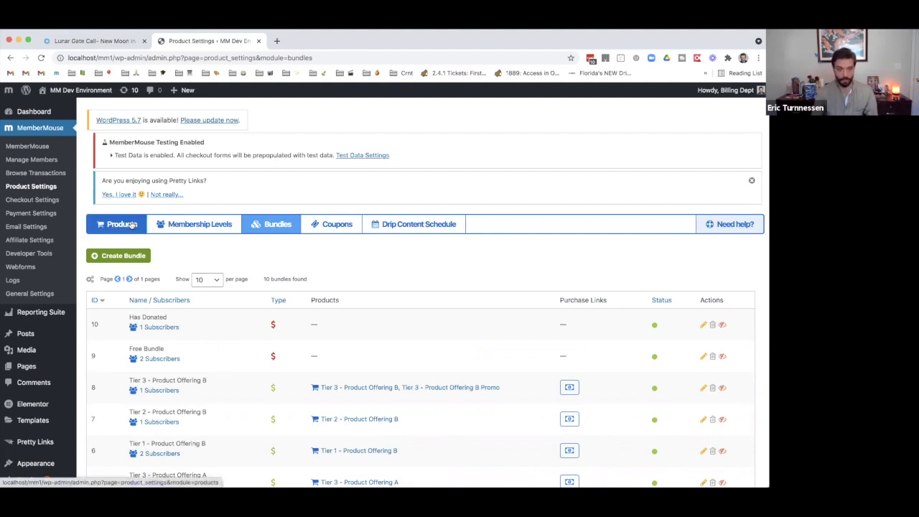
scroll(185, 282, "down", 5)
scroll(184, 282, "up", 5)
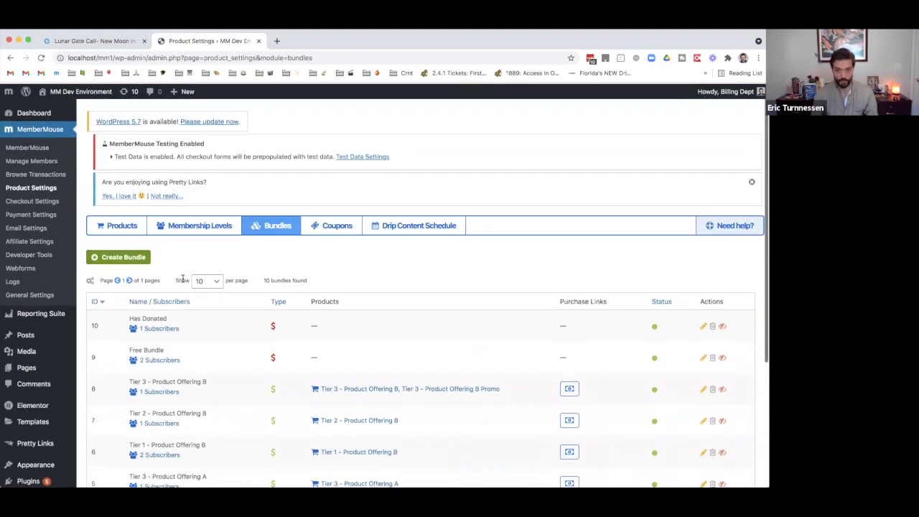
left_click(135, 234)
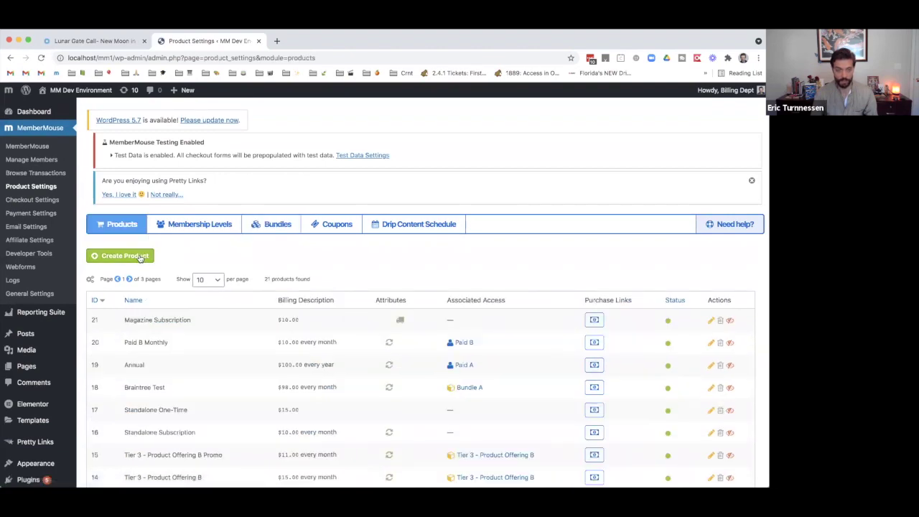
Step: Create and save the product 'Single Post Product' priced at $1.00
left_click(140, 259)
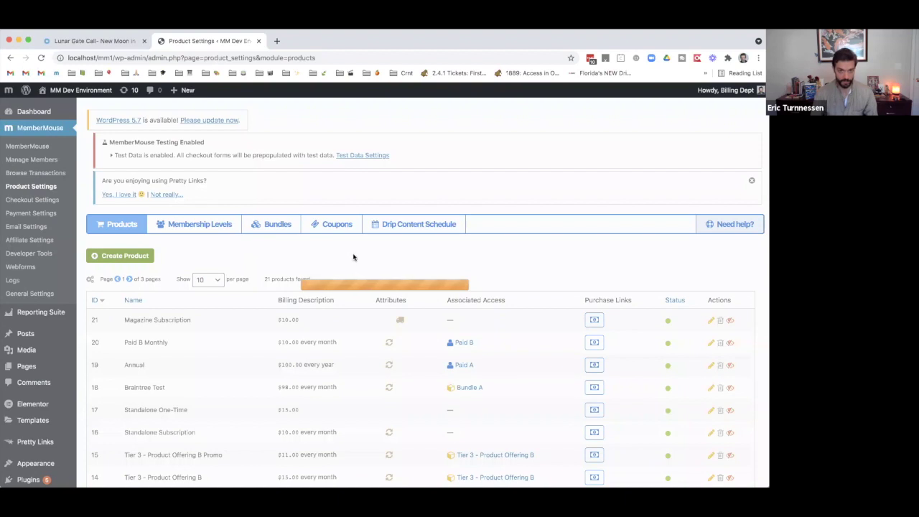
type("Single Post Product")
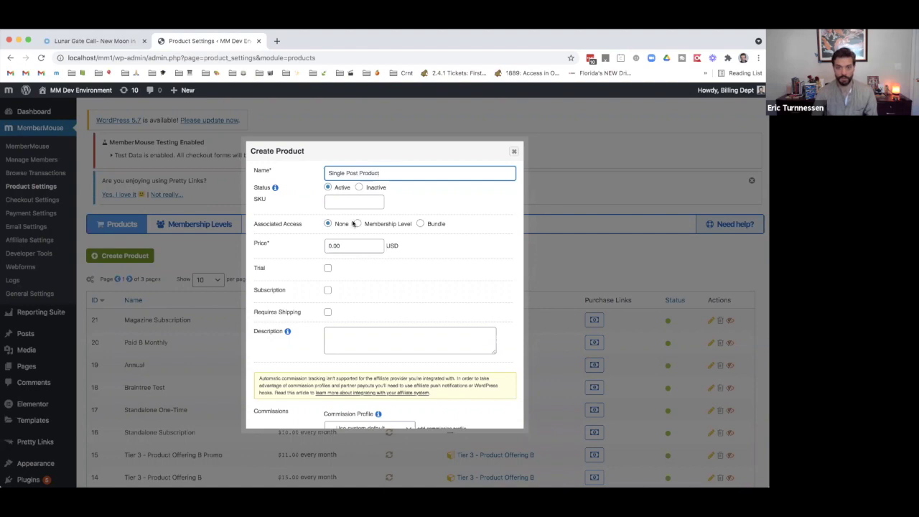
double_click(371, 246)
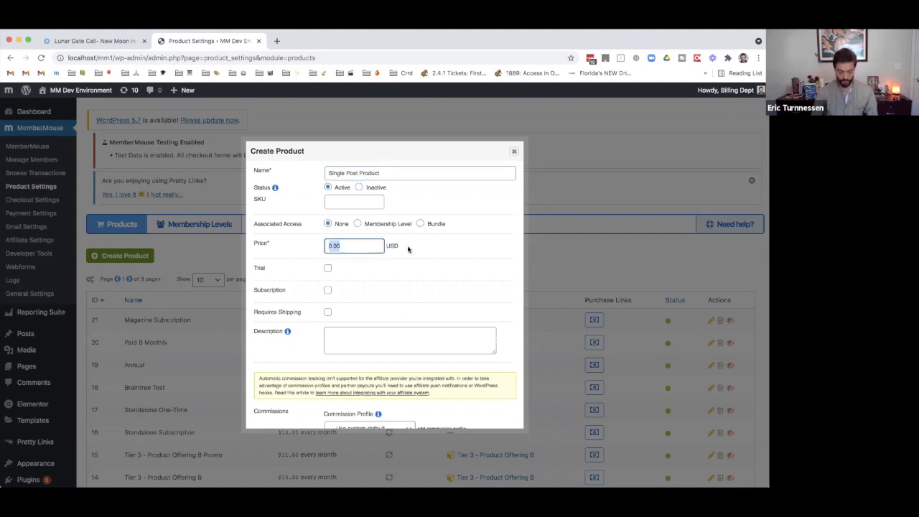
type("10")
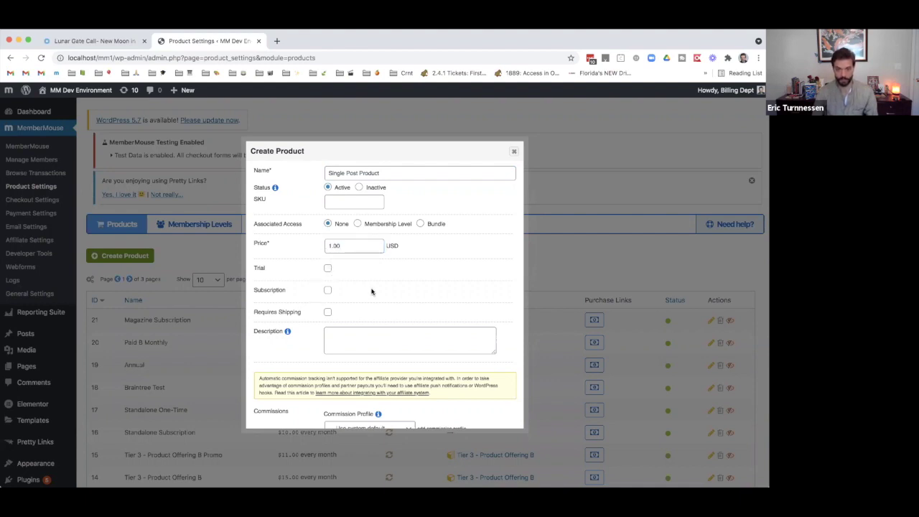
scroll(371, 290, "down", 10)
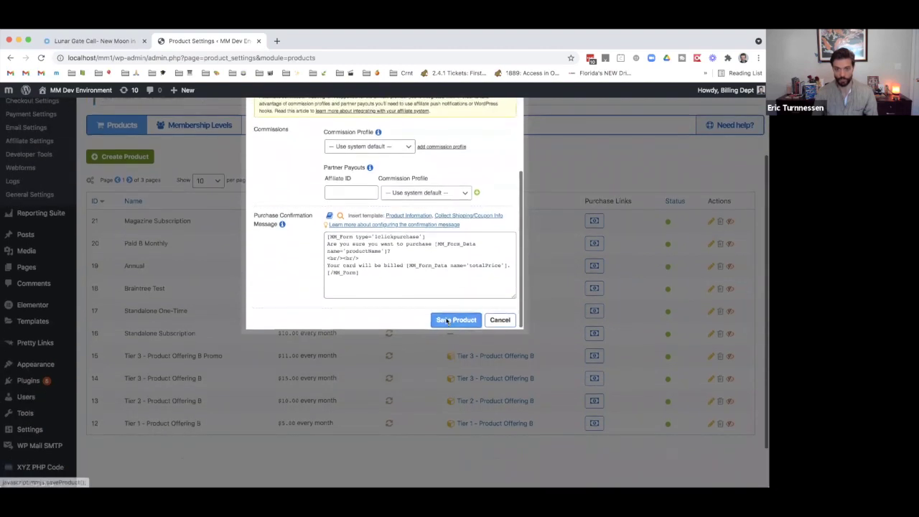
left_click(455, 324)
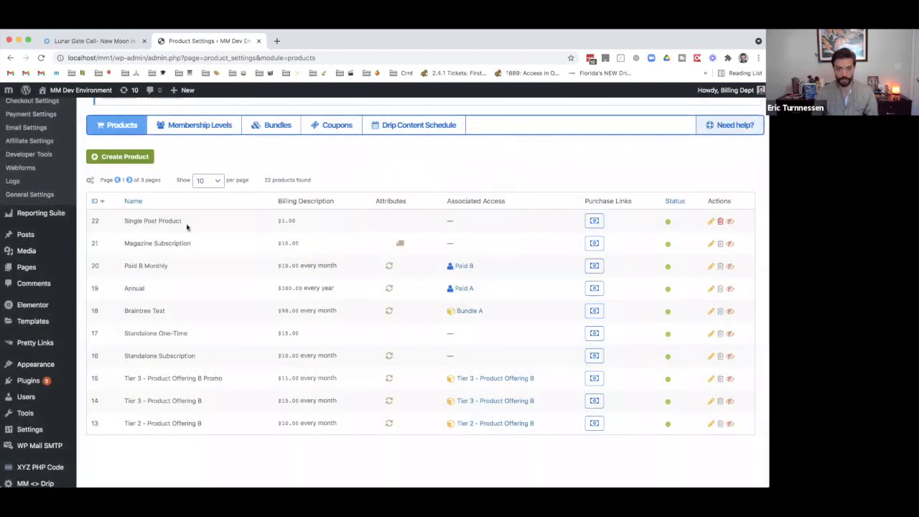
Step: Start a paid bundle named 'Single Post' that includes Single Post Product
left_click(255, 126)
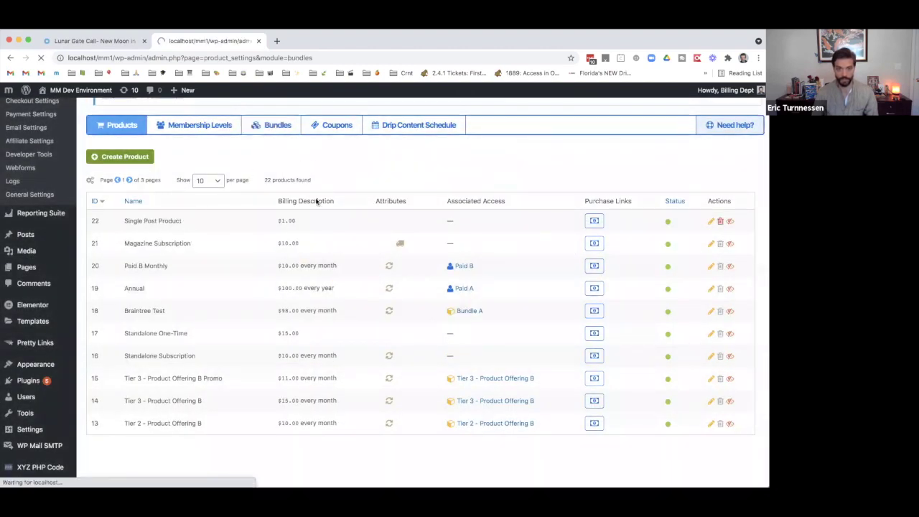
left_click(126, 254)
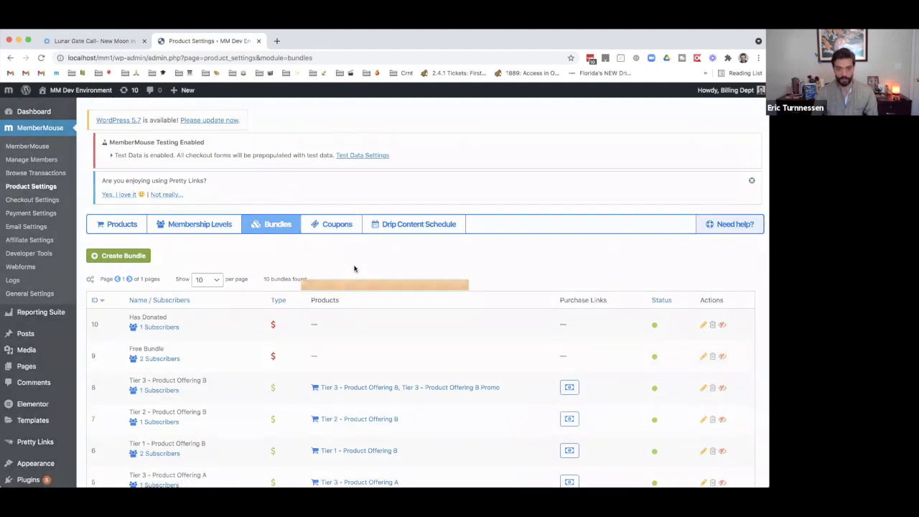
type("Single Post")
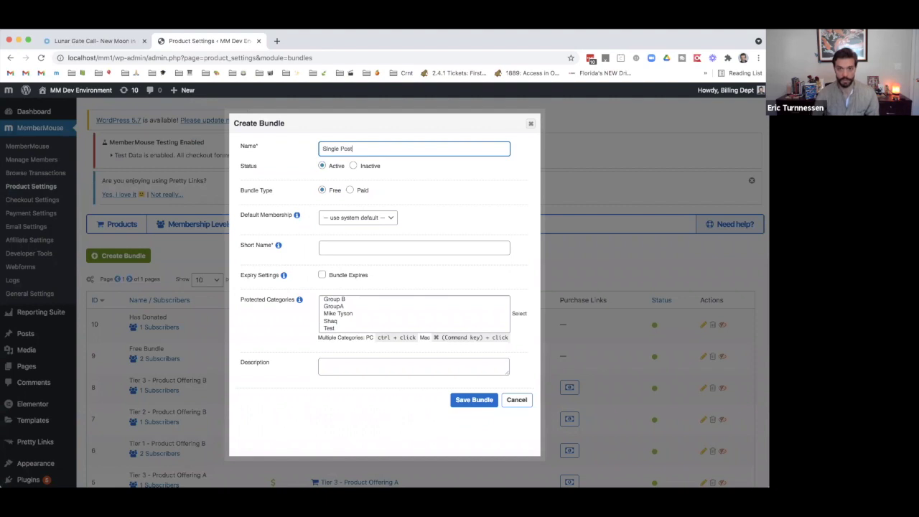
left_click(350, 191)
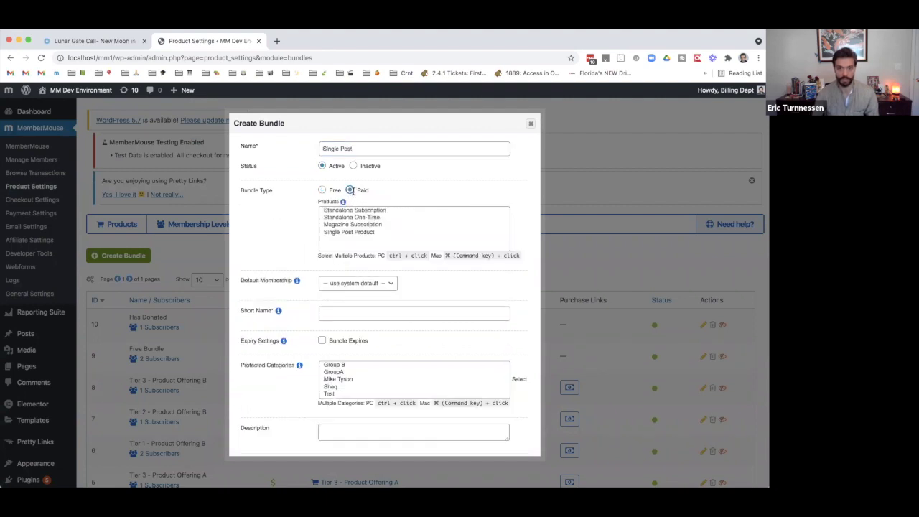
left_click(363, 224)
left_click(371, 233)
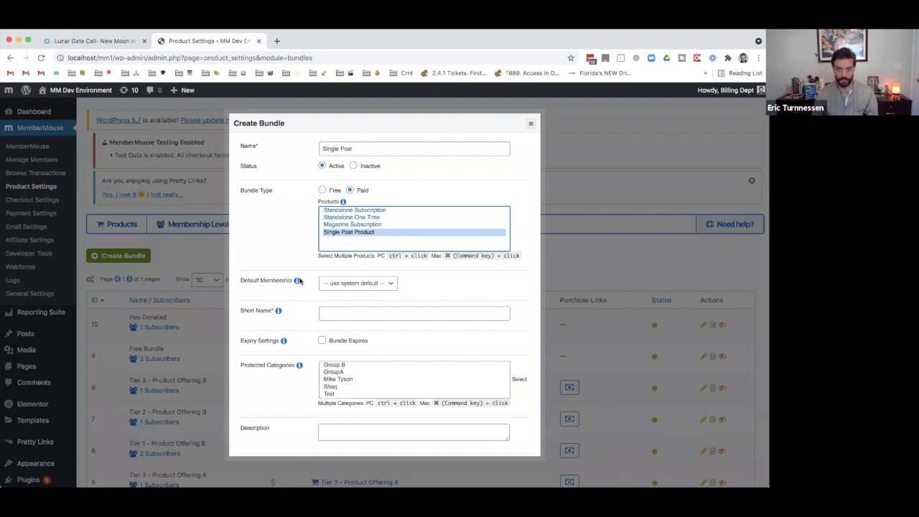
Step: Give the bundle a short name, save it, and go to All Posts
left_click(326, 314)
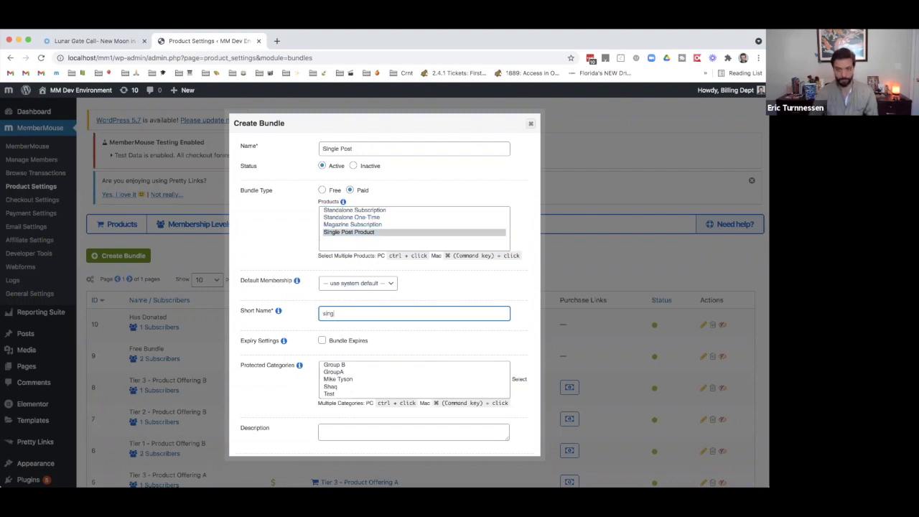
scroll(306, 345, "down", 1)
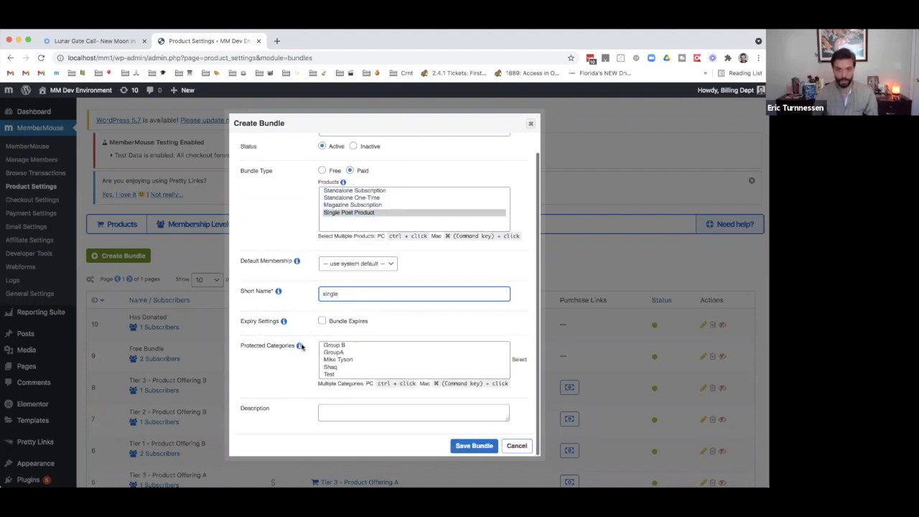
left_click(492, 448)
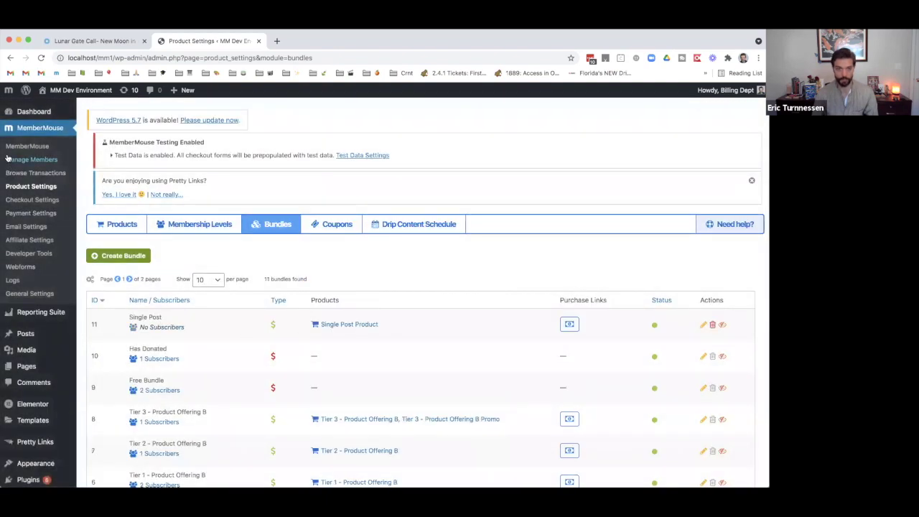
mouse_move(27, 338)
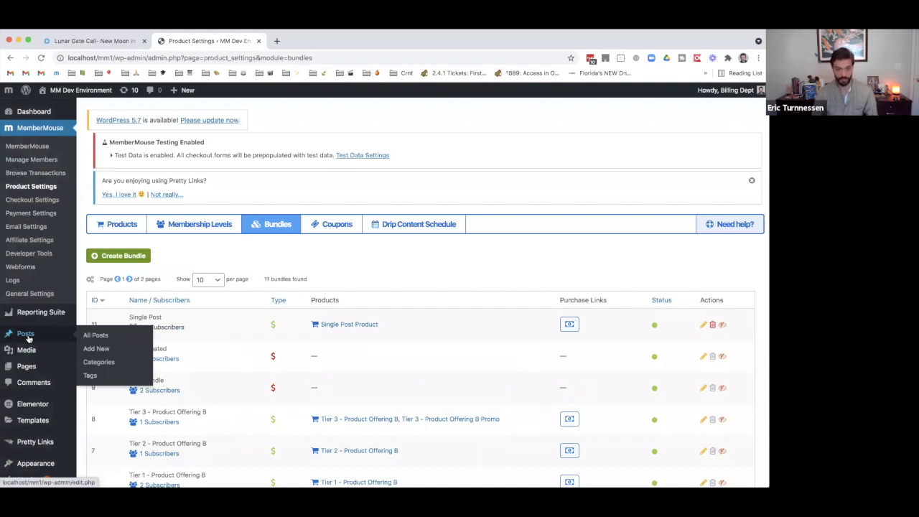
left_click(84, 337)
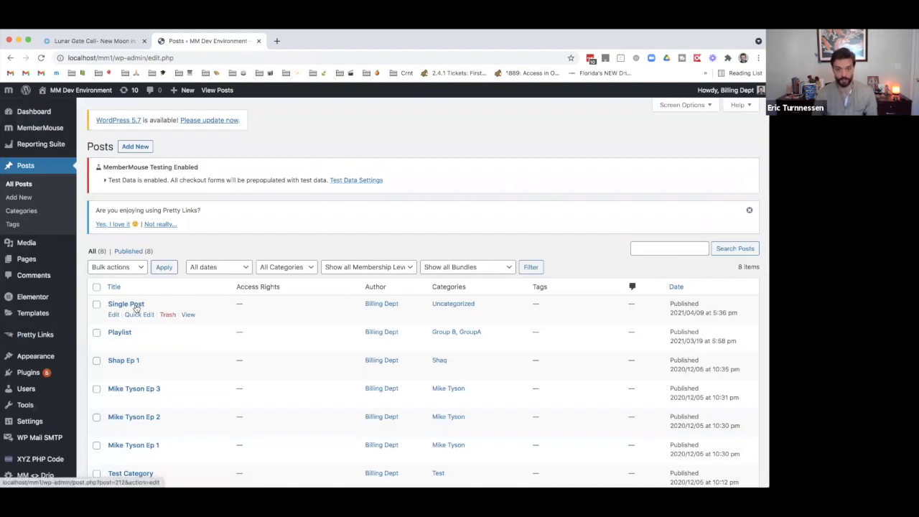
Step: Open Single Post and grant access to it through the 'Single Post' bundle
left_click(134, 306)
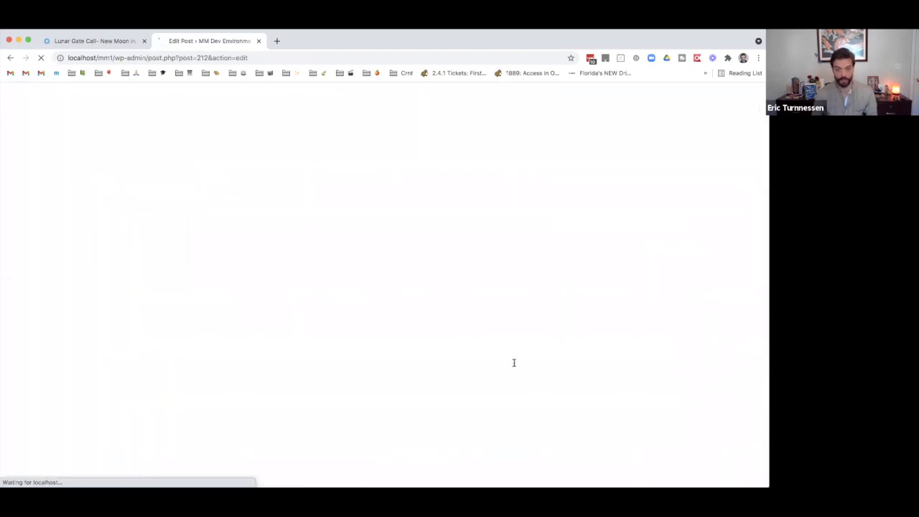
scroll(723, 384, "down", 9)
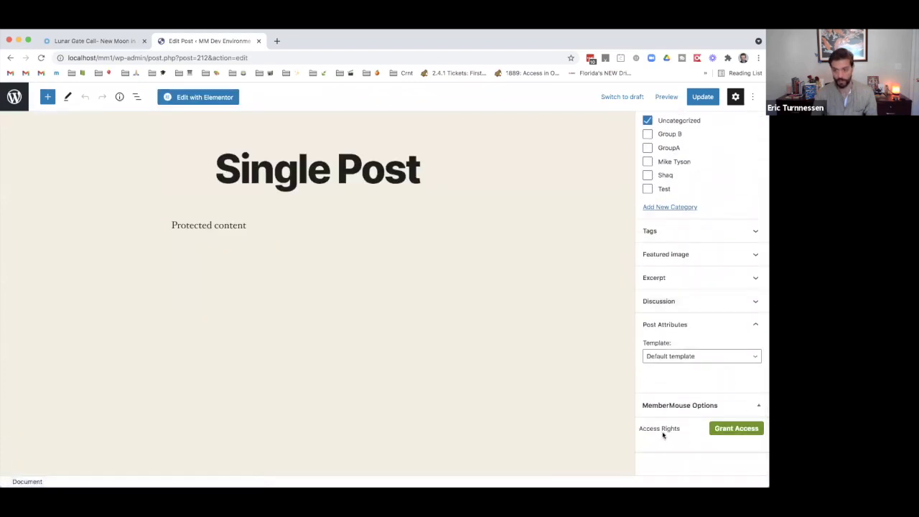
left_click(736, 429)
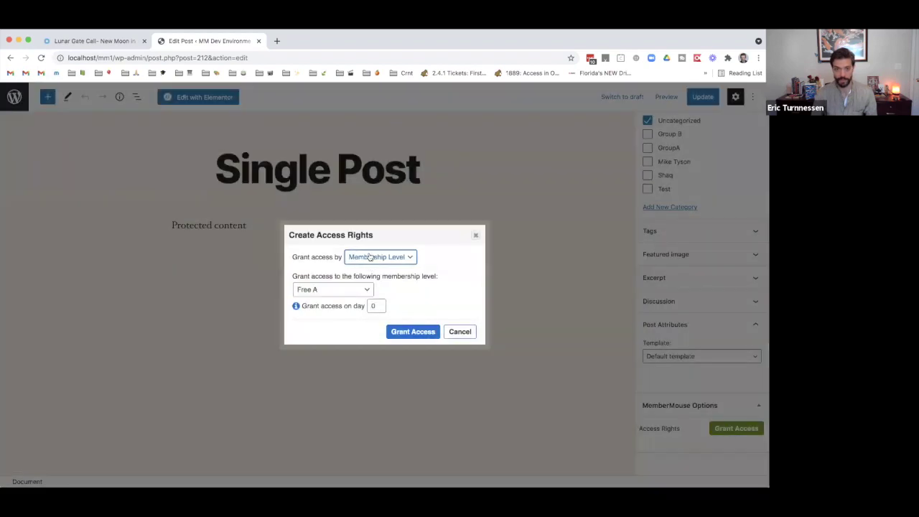
left_click(372, 257)
left_click(374, 265)
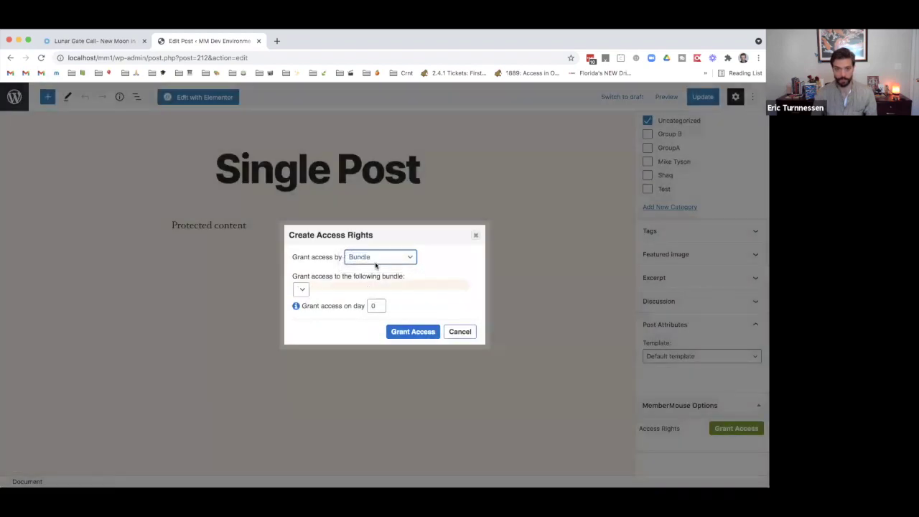
left_click(335, 293)
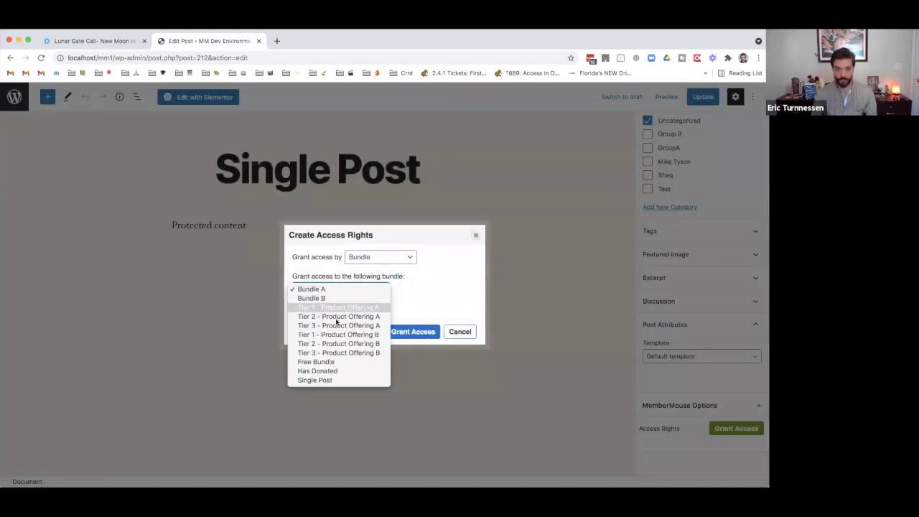
left_click(337, 379)
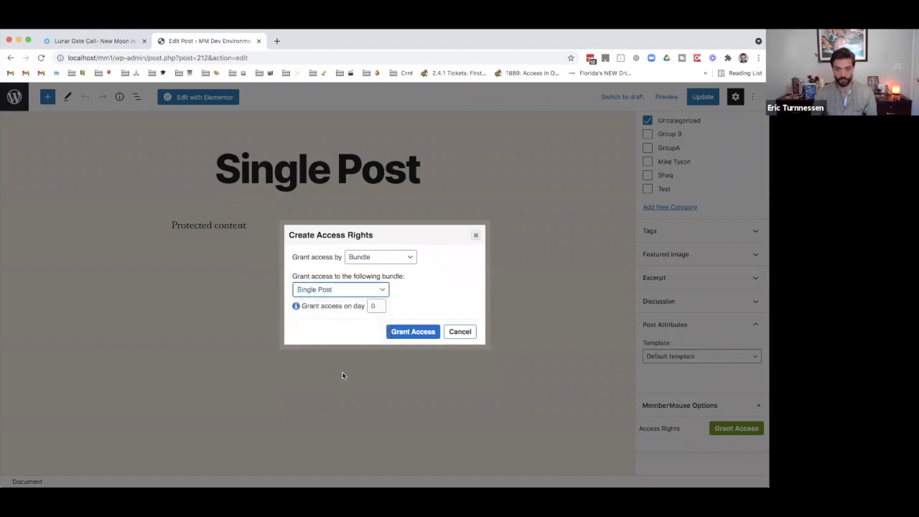
left_click(415, 334)
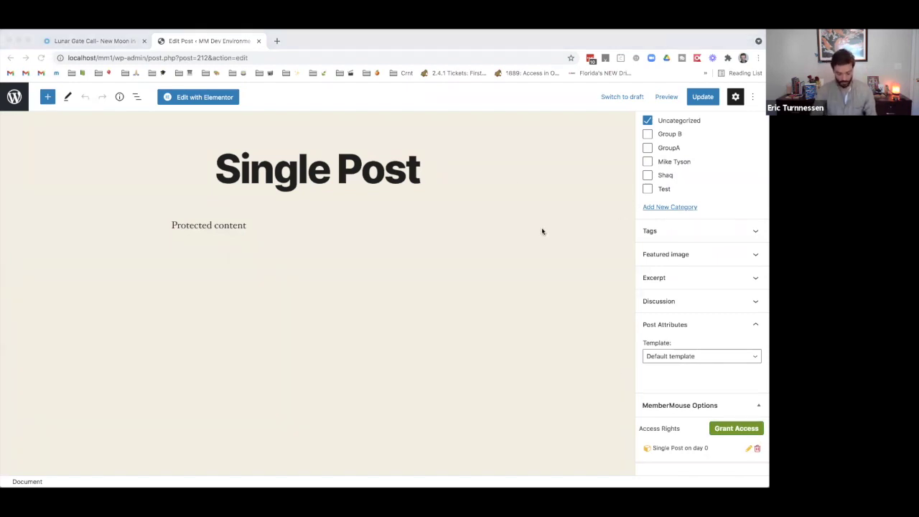
Step: Update the post to save the new bundle access rule
scroll(745, 237, "up", 5)
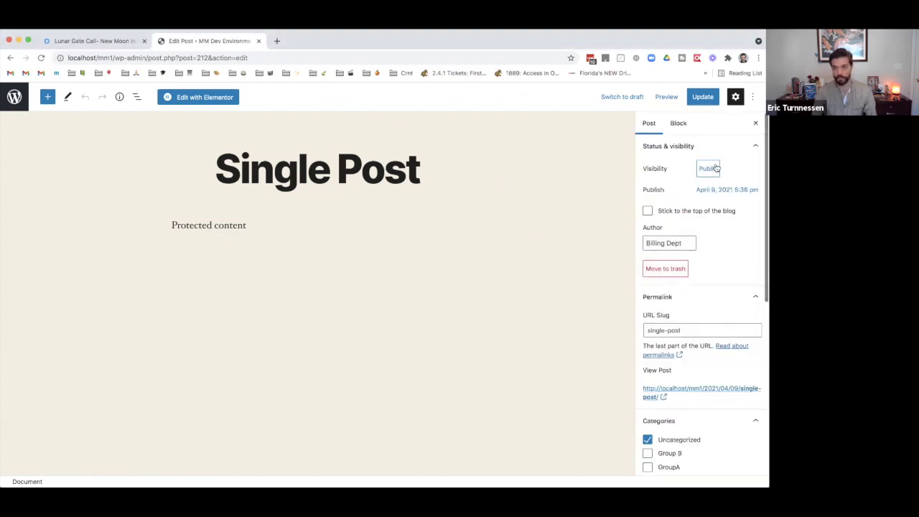
left_click(703, 97)
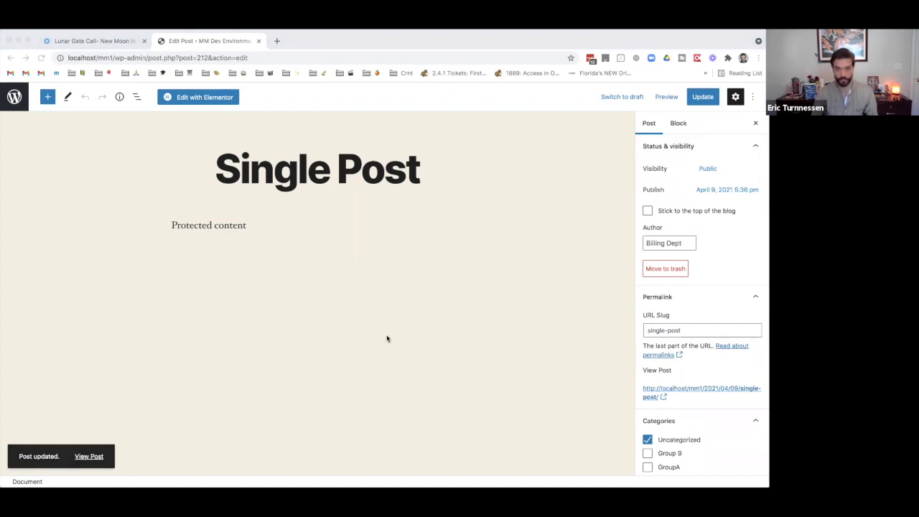
left_click(206, 157)
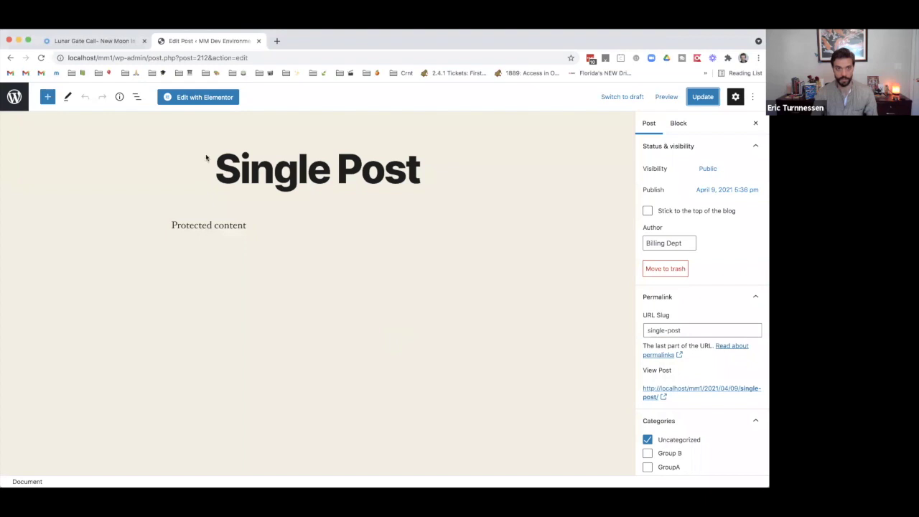
Step: In Product Settings, view and select Single Post Product's static purchase link, then close it
left_click(10, 57)
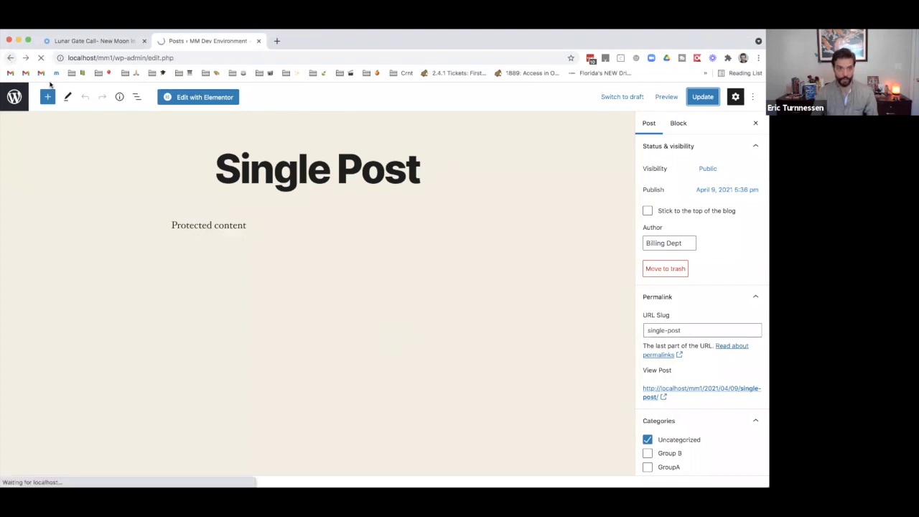
mouse_move(40, 128)
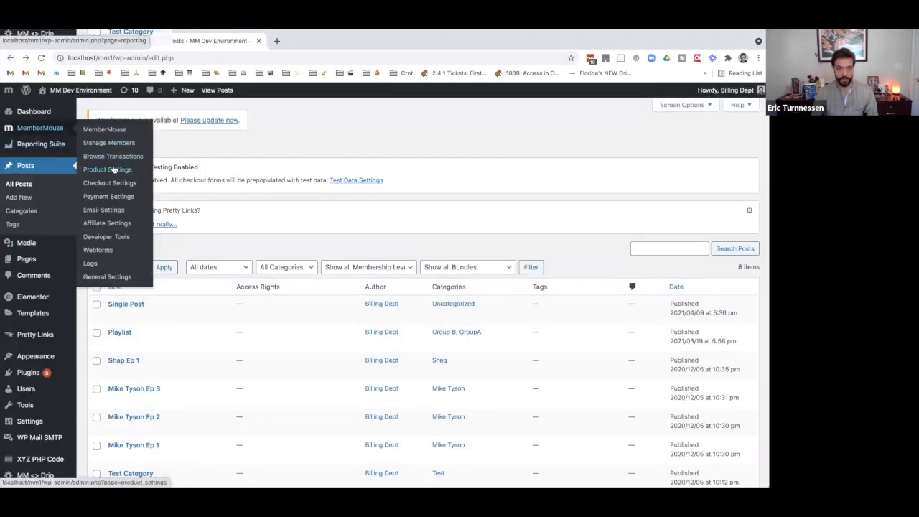
left_click(109, 169)
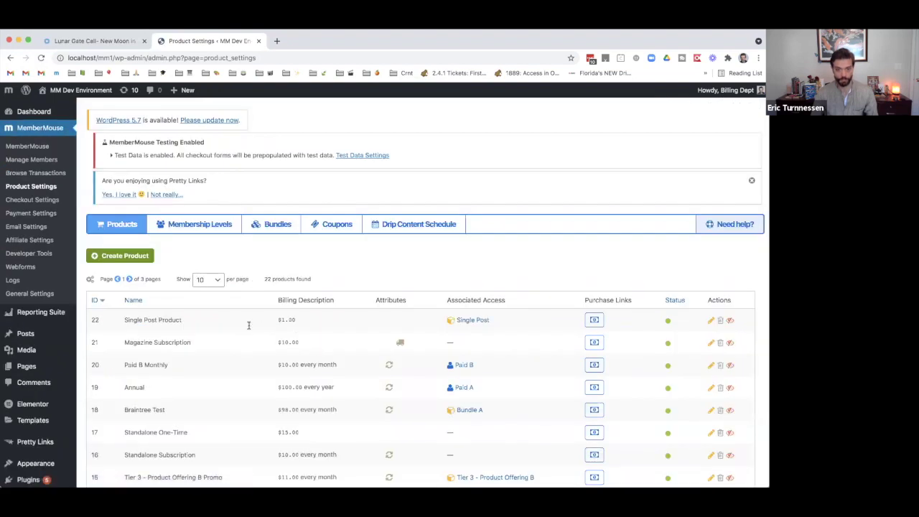
left_click_drag(124, 319, 221, 323)
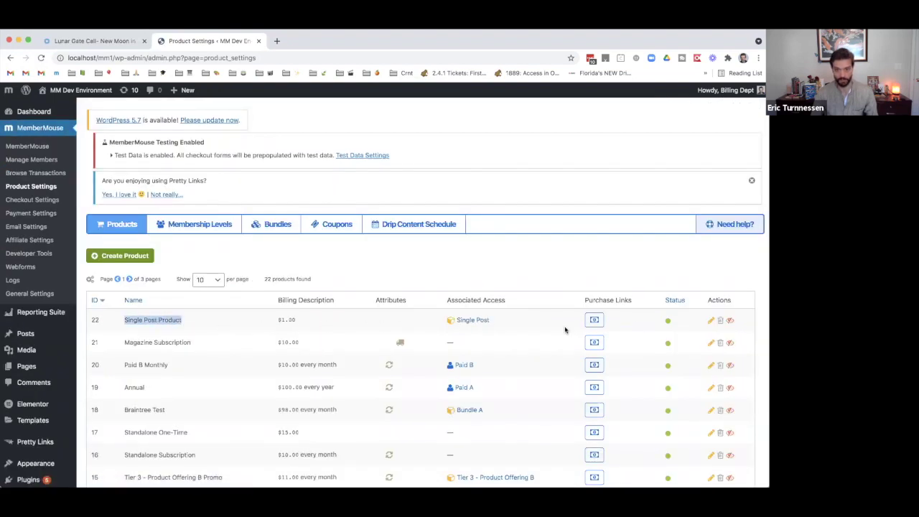
left_click(596, 321)
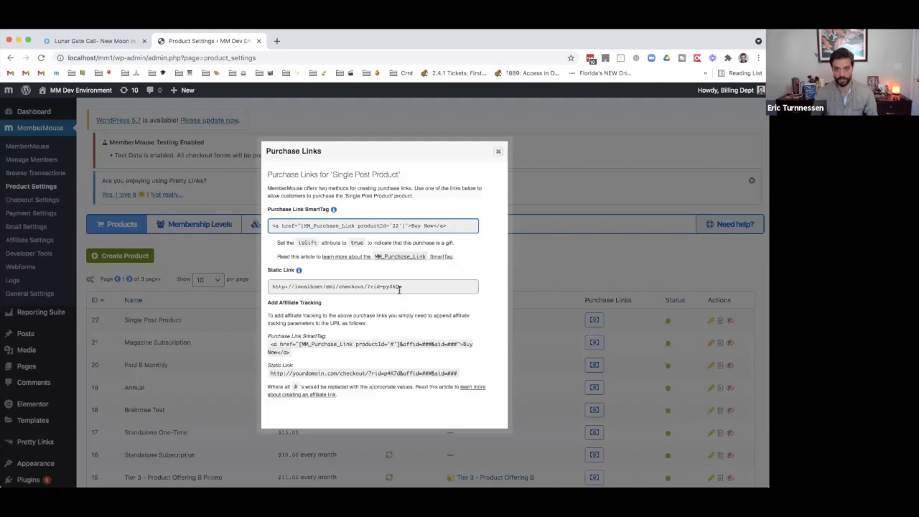
left_click(399, 287)
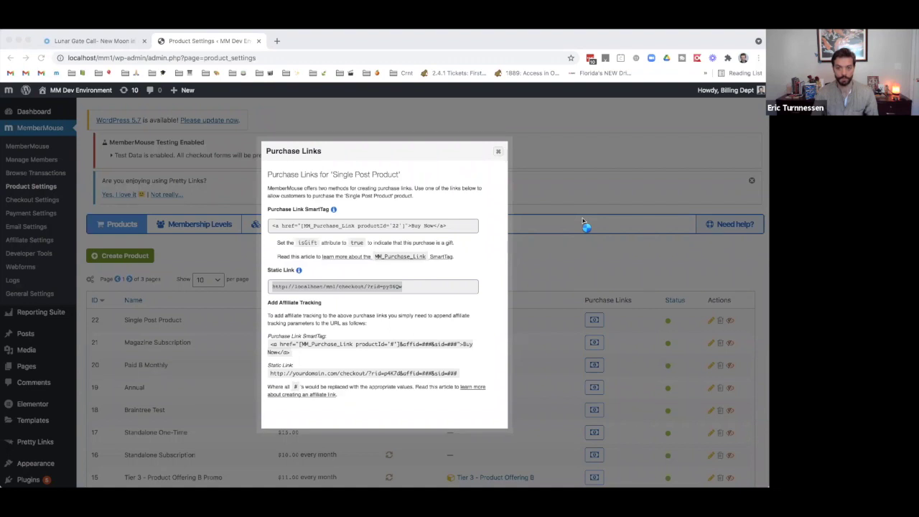
left_click(396, 154)
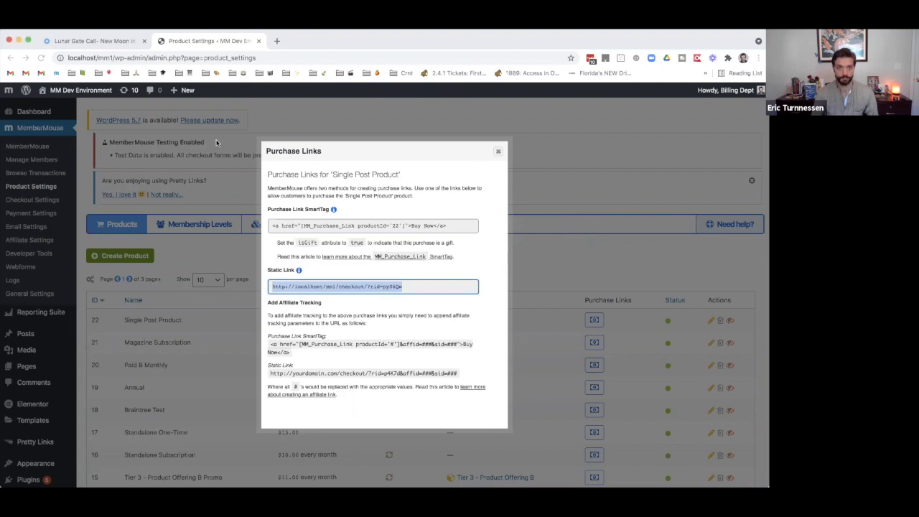
left_click(497, 151)
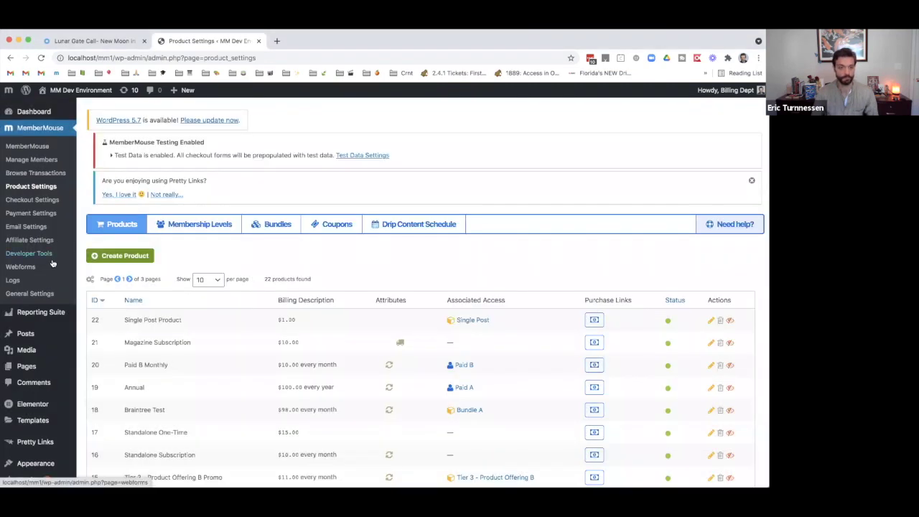
Step: Save the Checkout Settings reCAPTCHA tab with reCAPTCHA left disabled
left_click(33, 199)
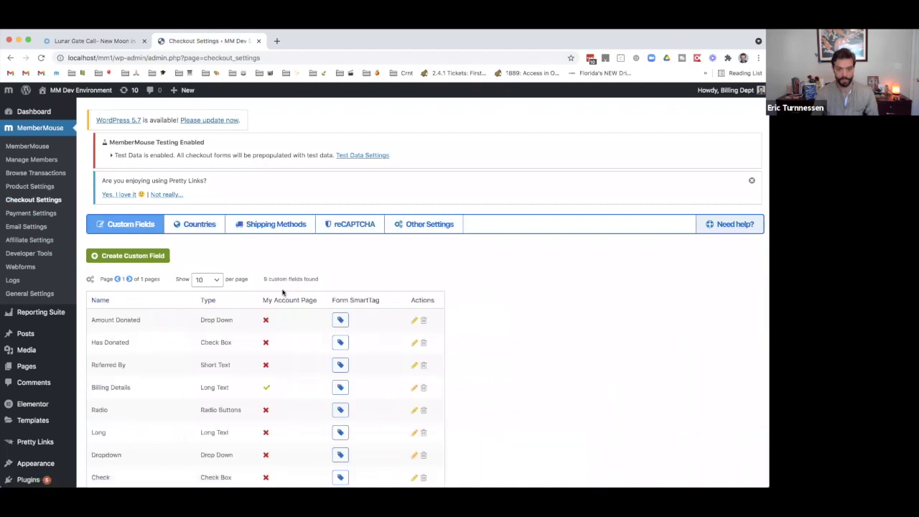
left_click(351, 226)
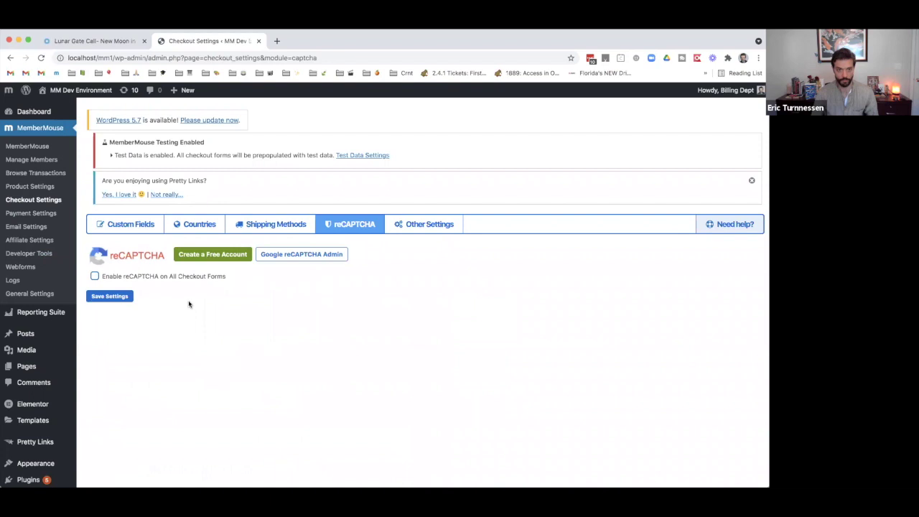
left_click(122, 301)
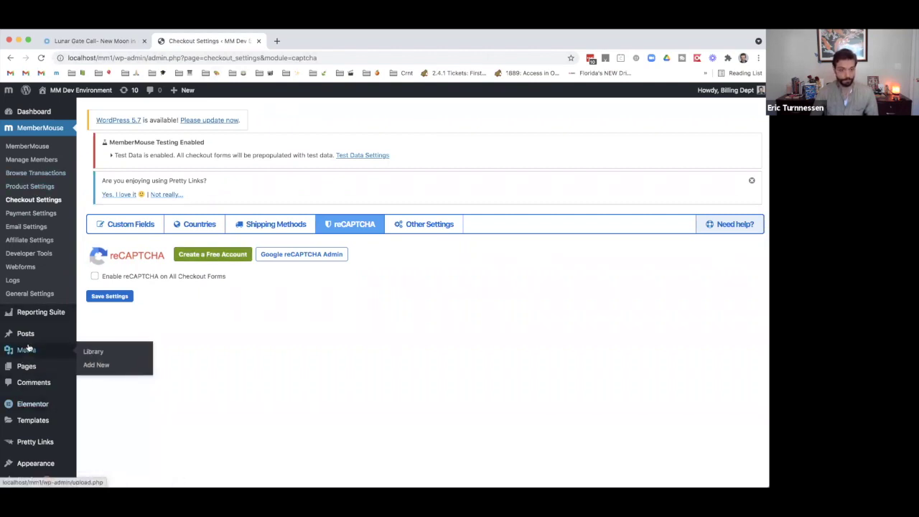
Step: Go to the All Posts list to reopen Single Post
mouse_move(28, 368)
mouse_move(33, 335)
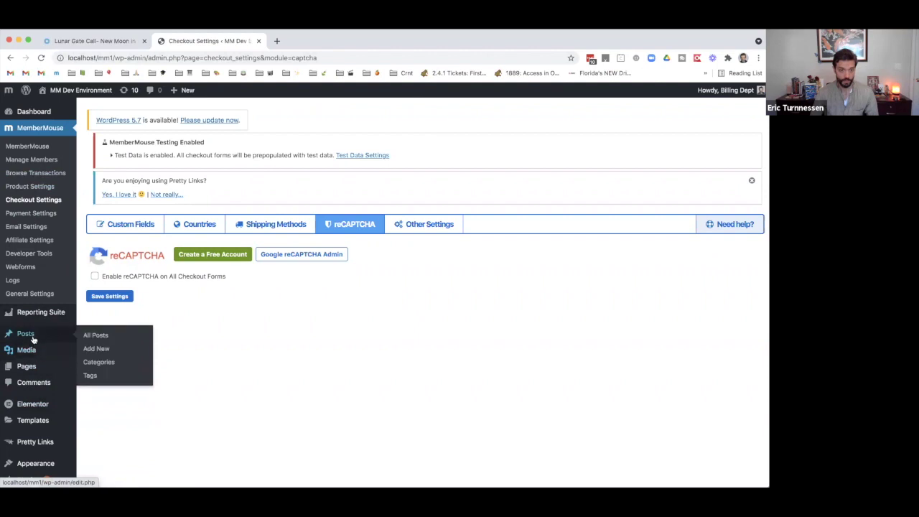
left_click(90, 337)
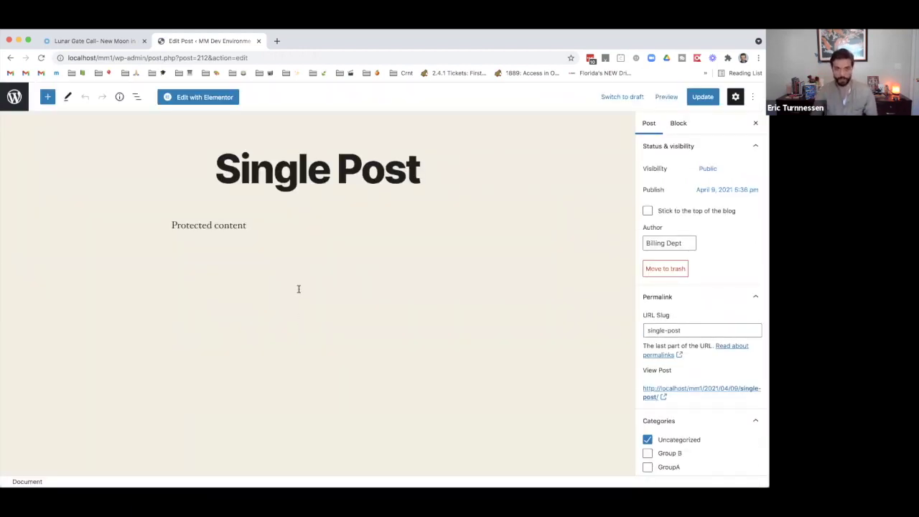
Step: Load support.membermouse.com in a new tab and browse to the teaser content article
key("ctrl+t")
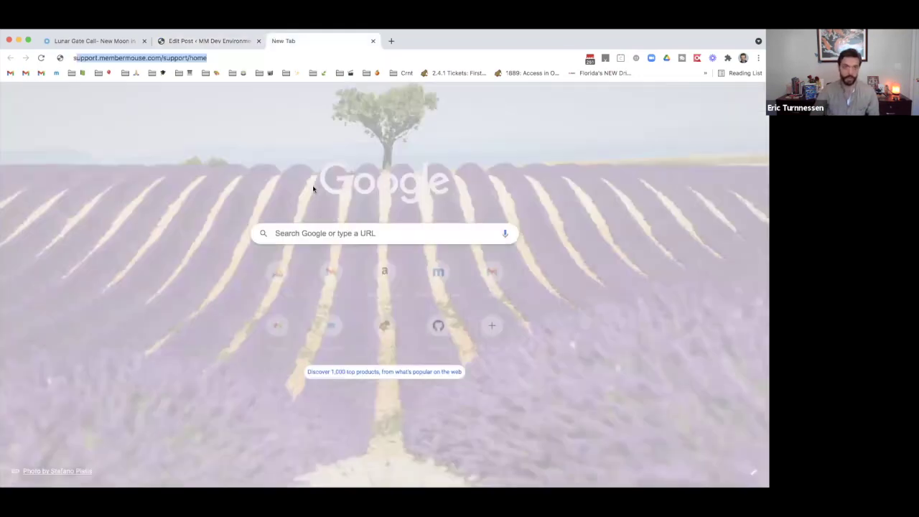
type("ss")
key("BackSpace")
type("up")
key("Return")
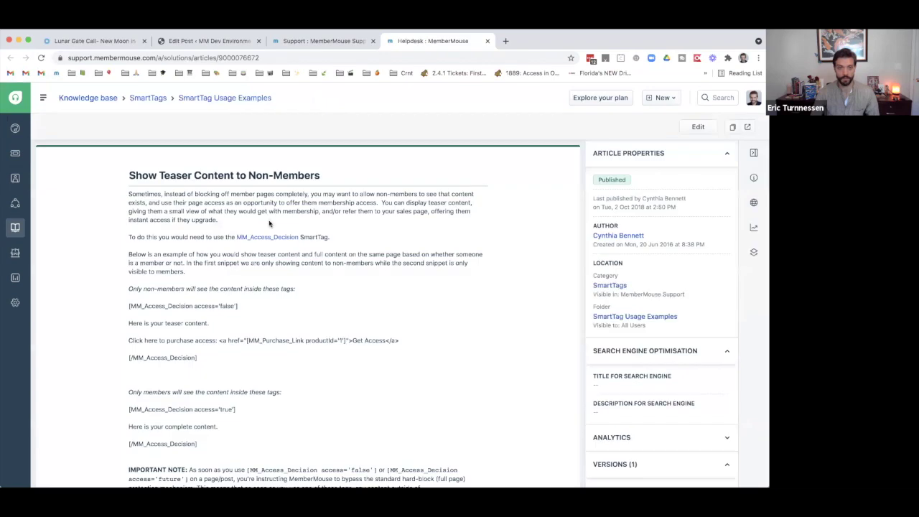
scroll(269, 289, "down", 2)
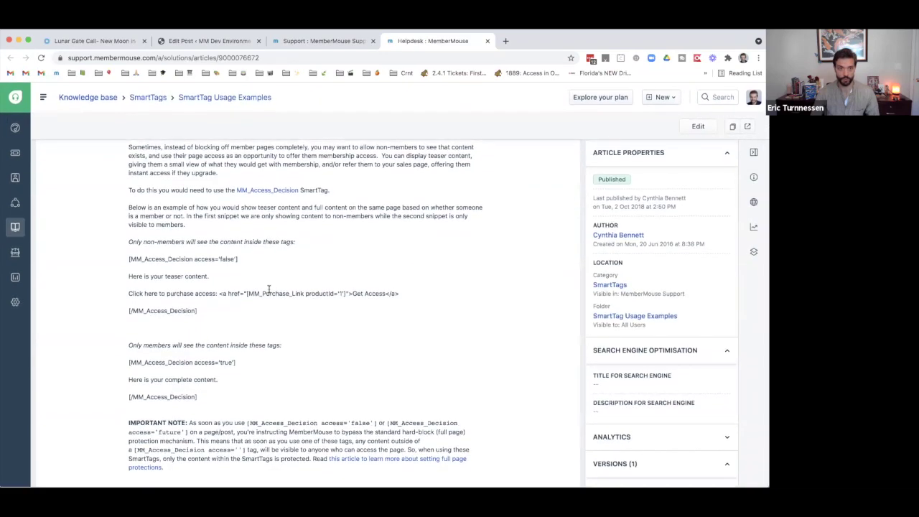
scroll(268, 288, "up", 2)
scroll(242, 320, "down", 2)
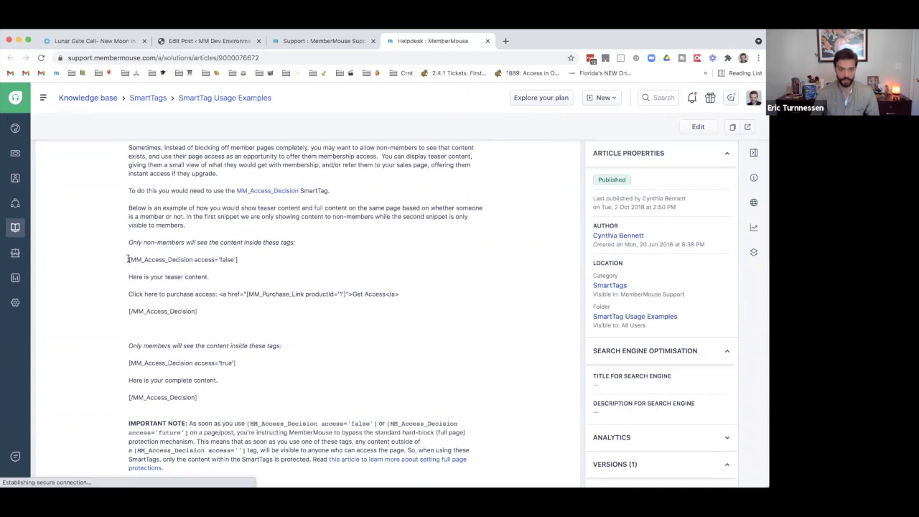
Step: Highlight the MM_Access_Decision non-member, purchase link and members-only snippets
left_click_drag(128, 259, 209, 311)
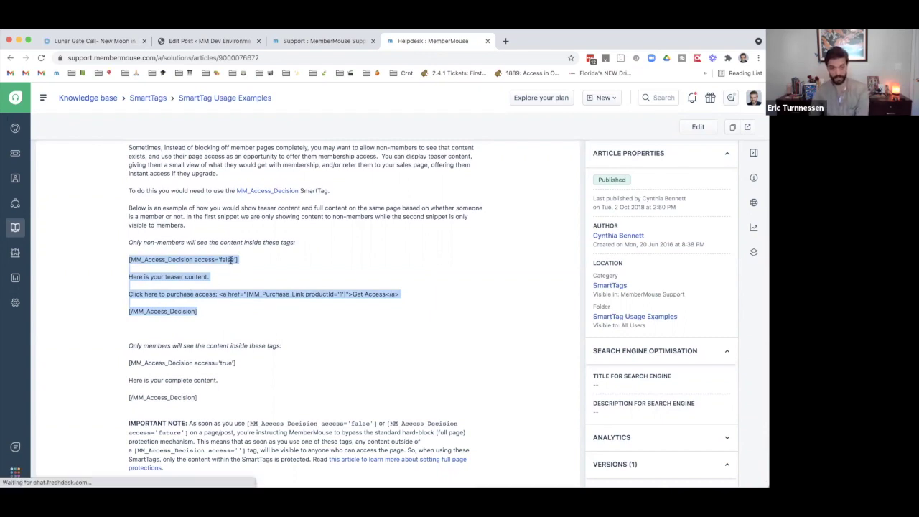
left_click(147, 294)
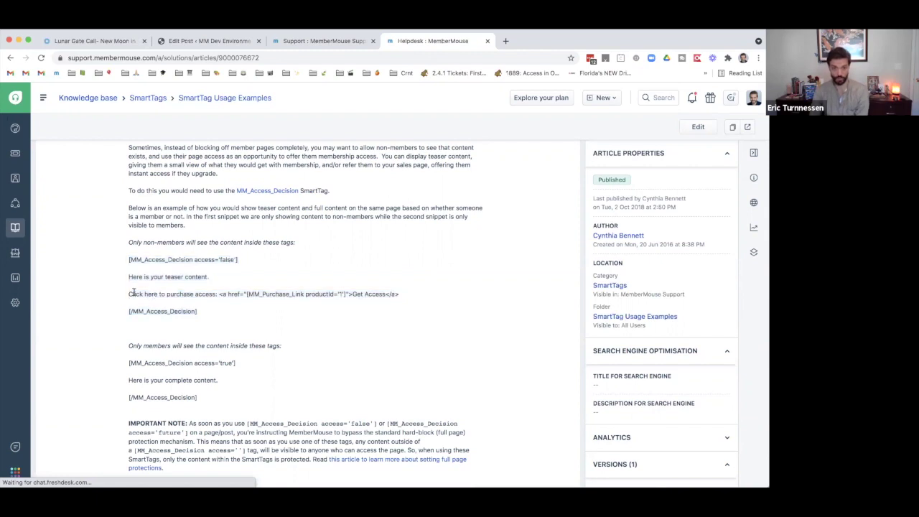
left_click_drag(130, 294, 407, 300)
left_click(407, 298)
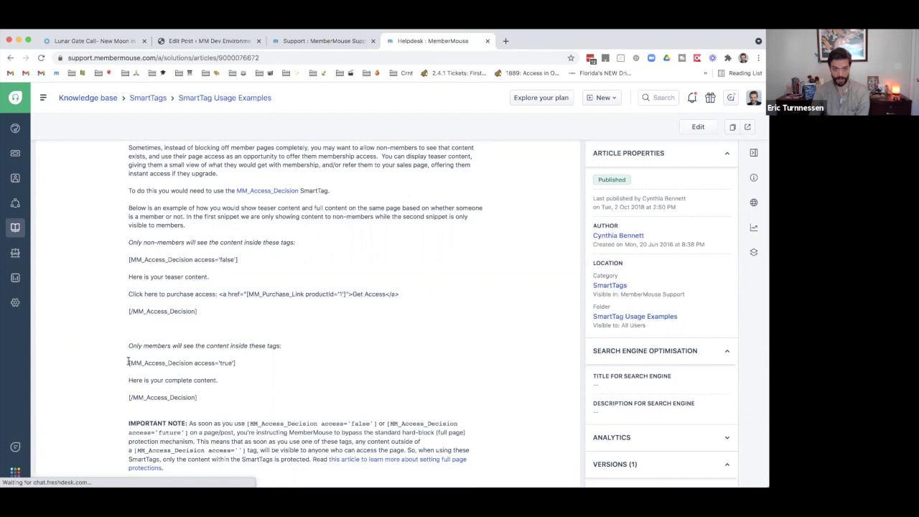
left_click_drag(128, 362, 201, 398)
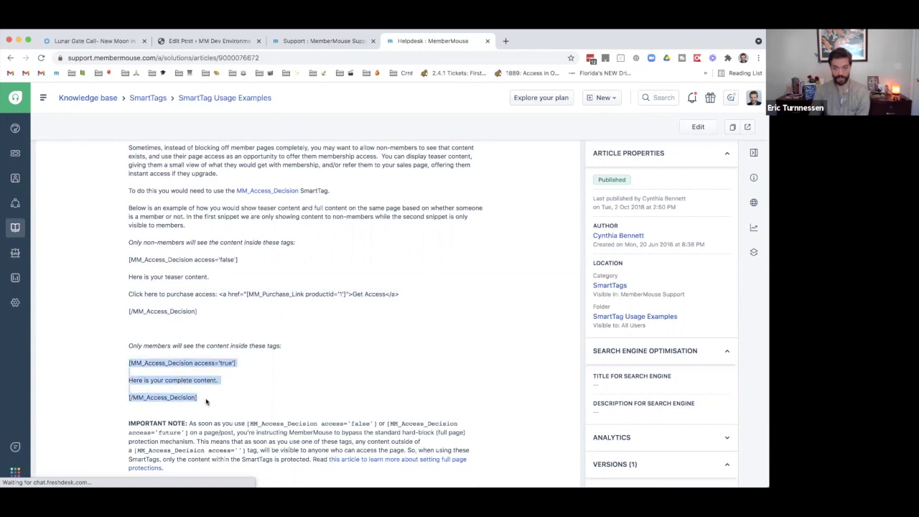
left_click(206, 401)
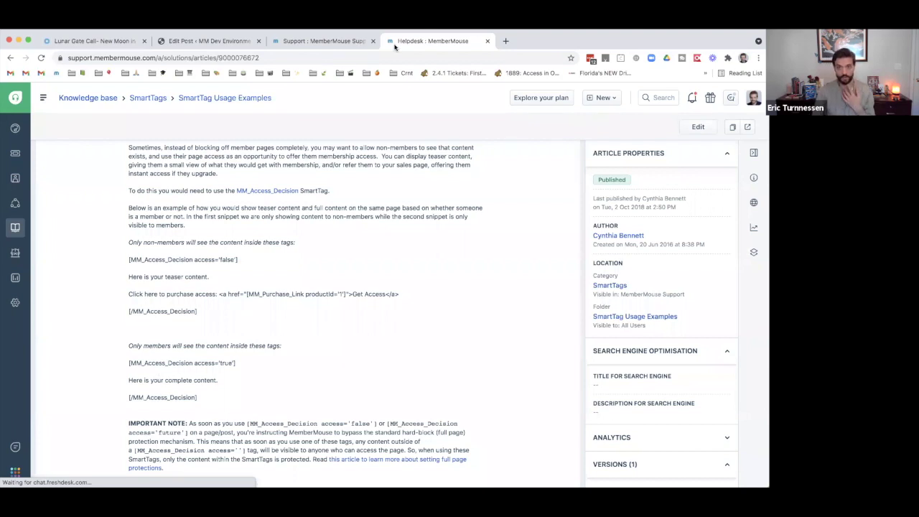
scroll(216, 180, "up", 2)
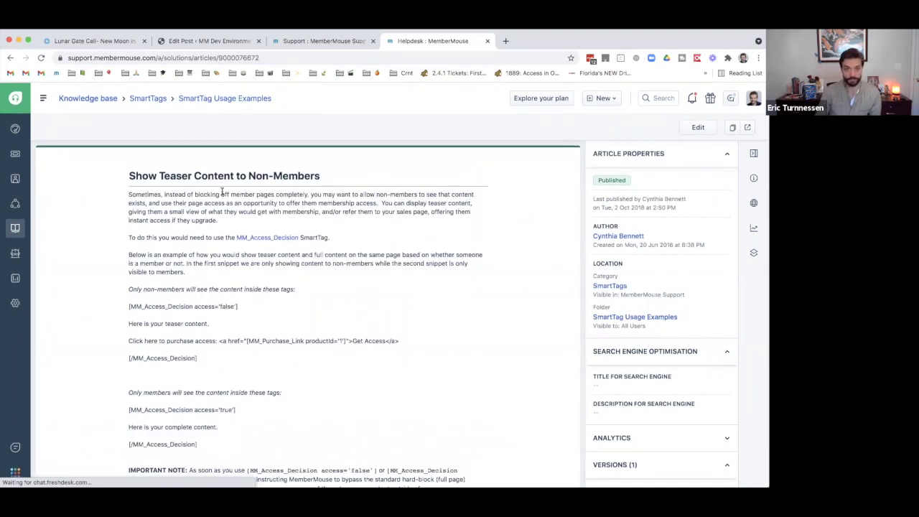